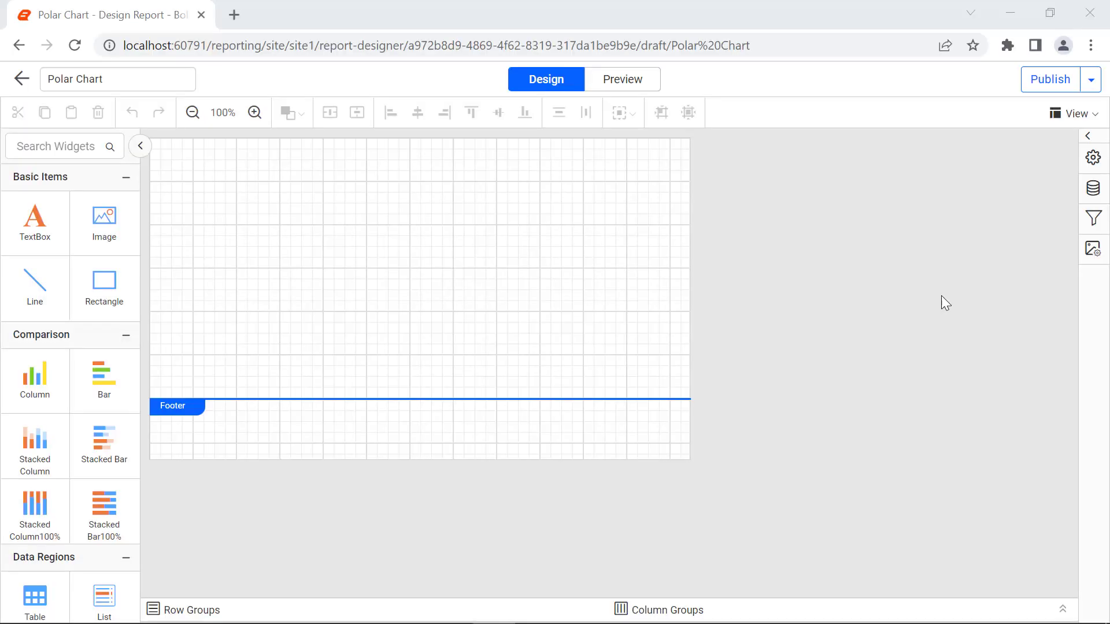
- Create an inline JSON data source named TemperatureDetails from the copied monthly temperature data and connect to it
left_click(1092, 189)
left_click(854, 598)
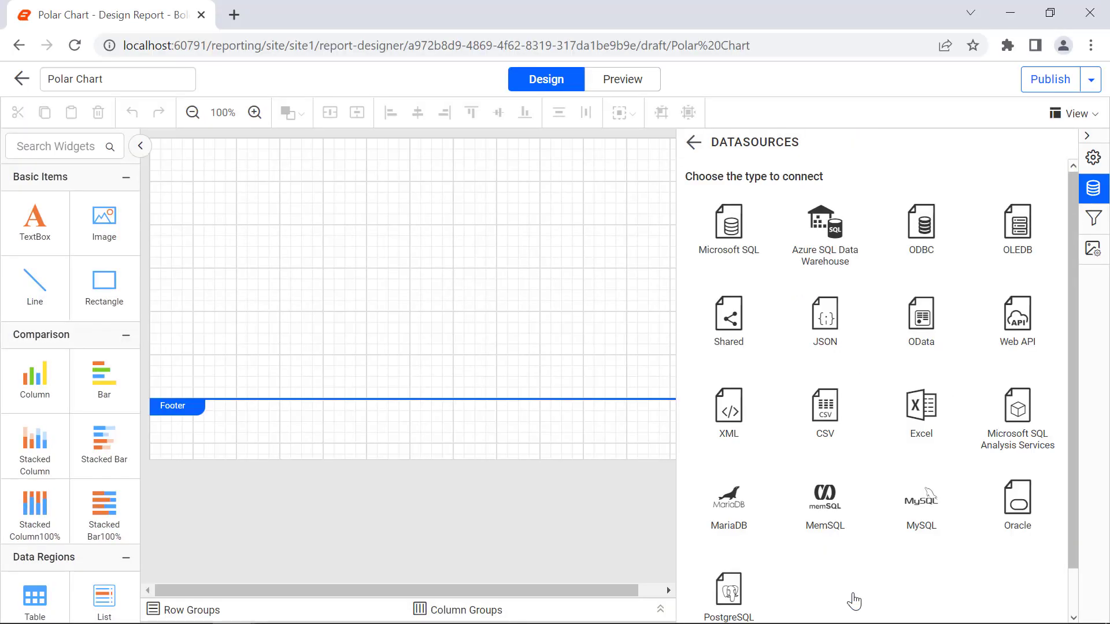
left_click(810, 325)
double_click(782, 201)
type("TemperatureDetails")
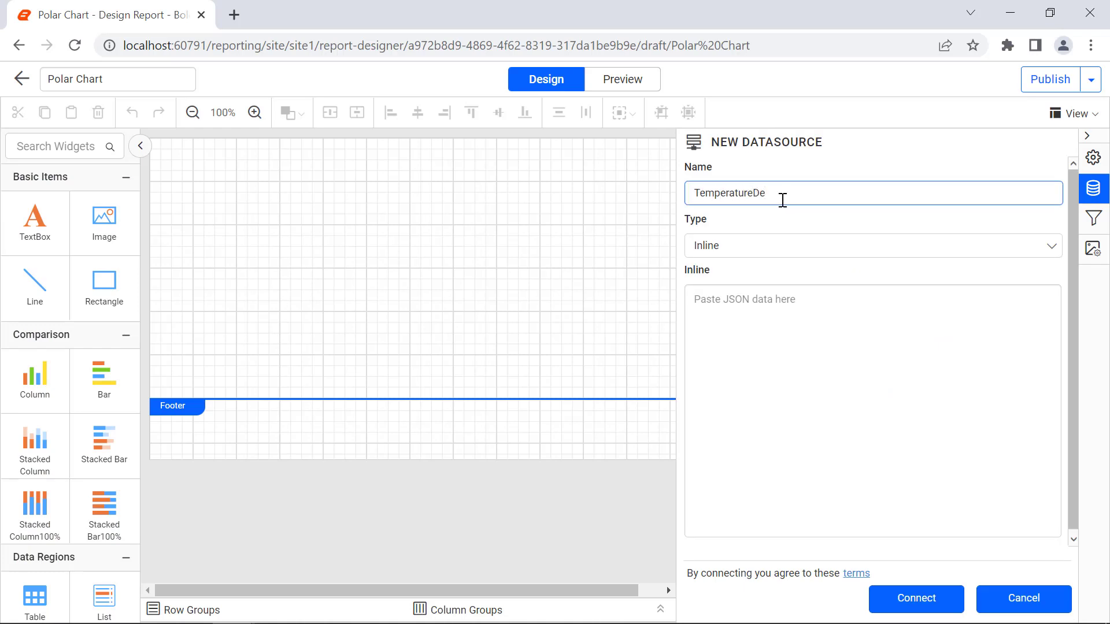
left_click(789, 315)
key("ctrl+v")
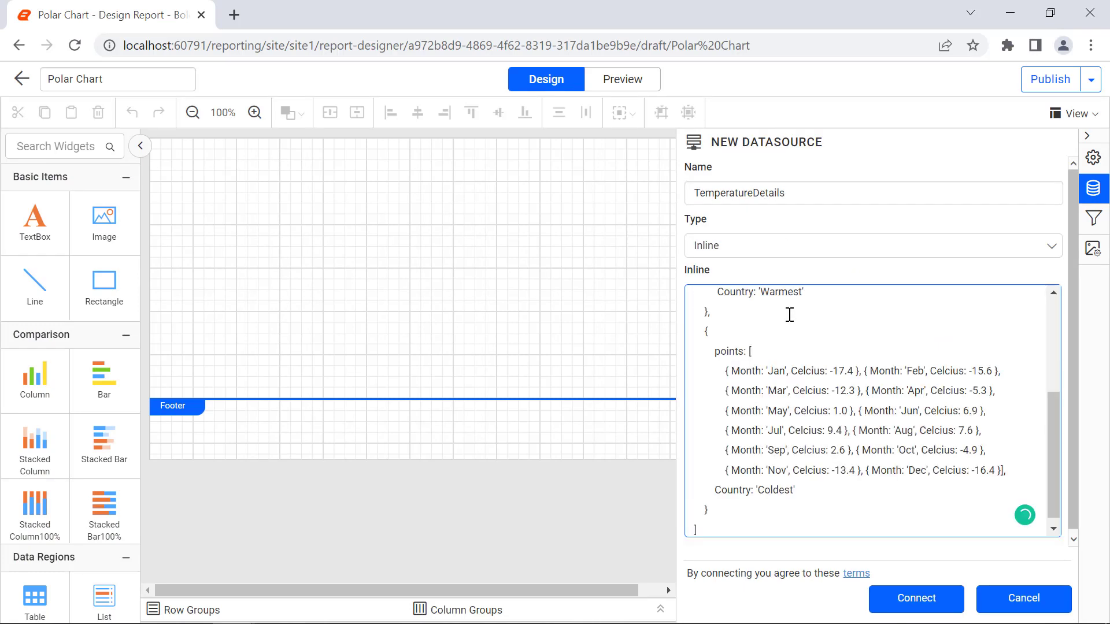
left_click(907, 600)
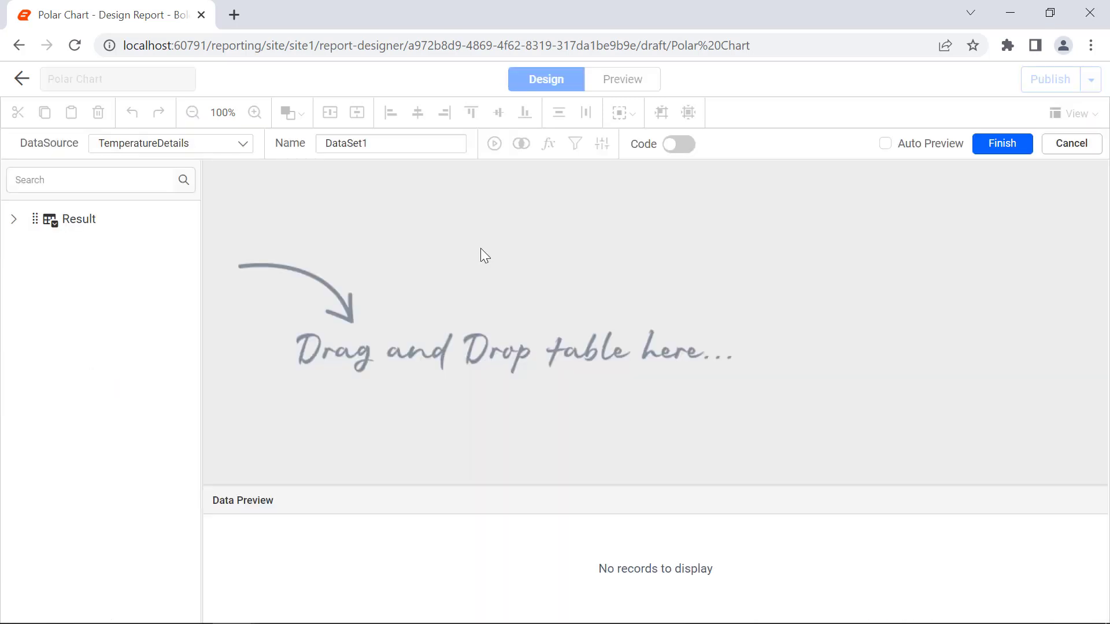
- Name the data set TemperatureDataset, add the Result table to it and finish the data set
double_click(421, 151)
type("TemperatureDataset")
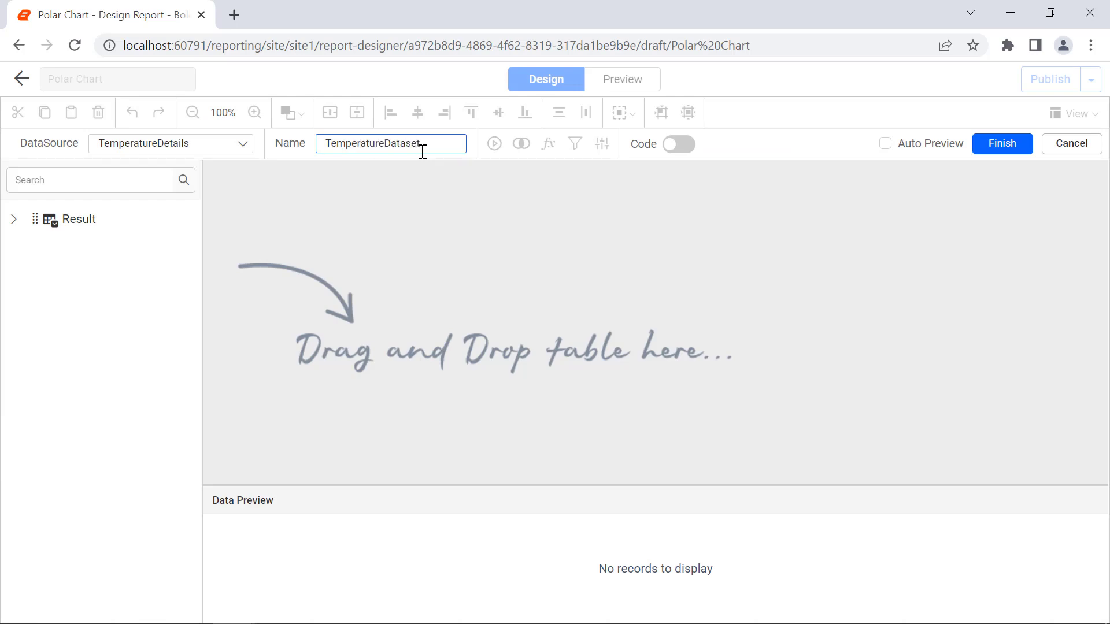
left_click_drag(72, 219, 277, 220)
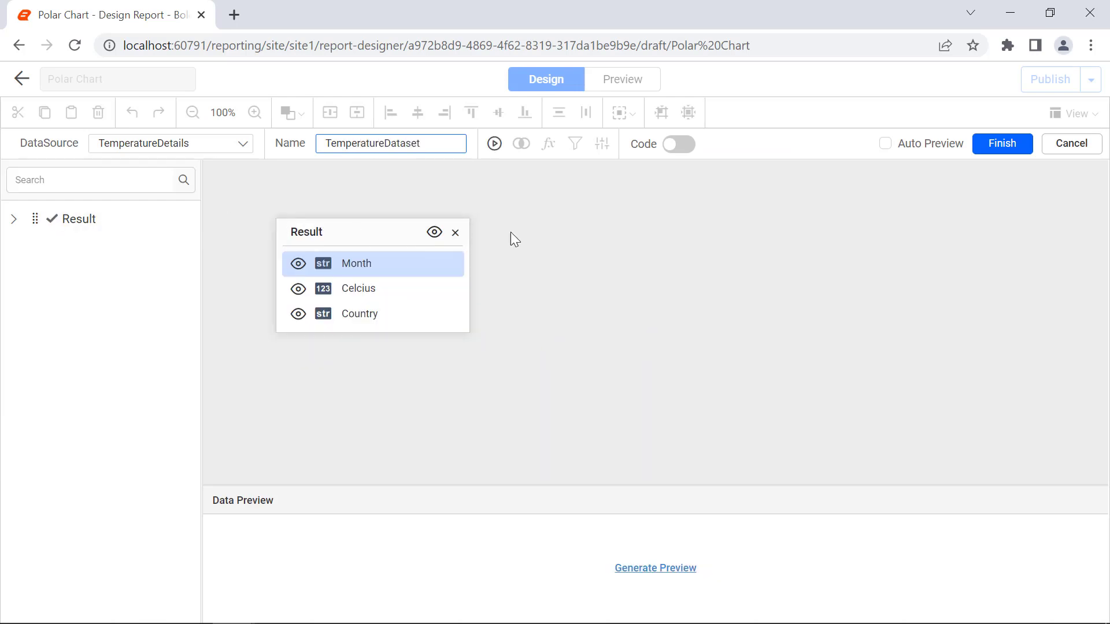
left_click(980, 156)
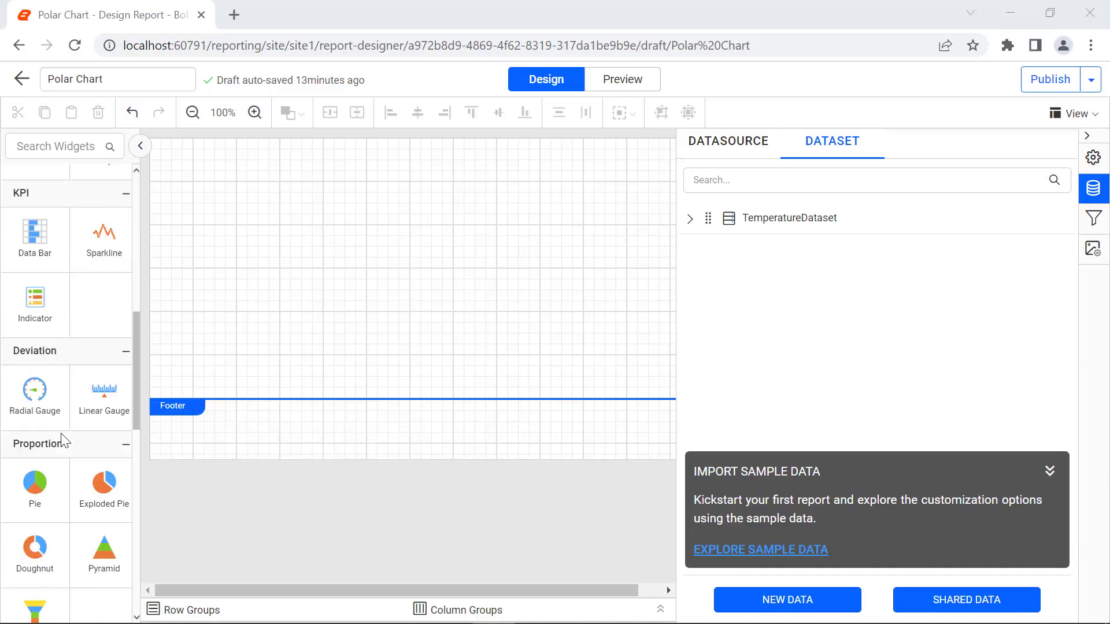
- Add a polar chart at the upper-left corner of the report body and enlarge it to fill the report width
scroll(70, 375, "down", 5)
left_click_drag(104, 514, 156, 147)
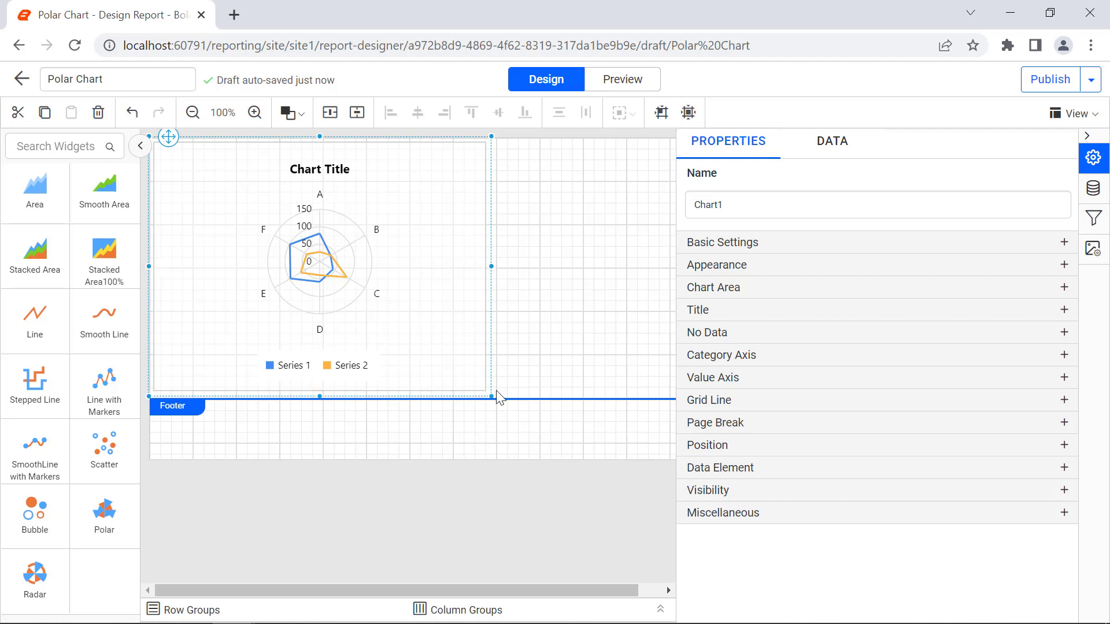
mouse_move(491, 396)
left_mouse_down()
mouse_move(782, 493)
mouse_move(832, 527)
left_mouse_up()
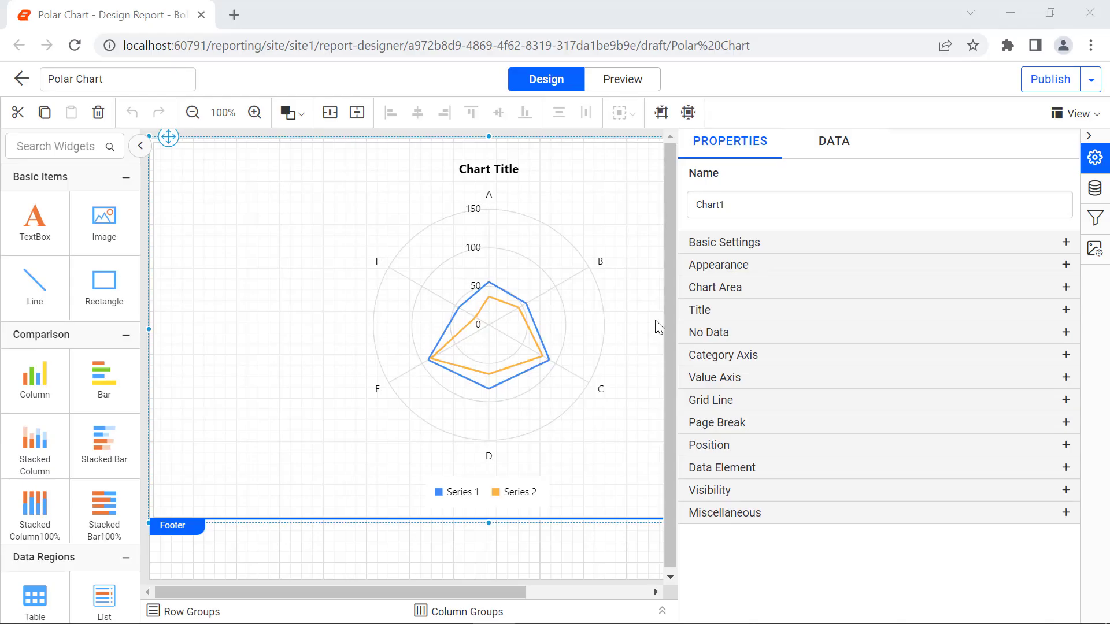
- Assign the Celcius measure to the polar chart's Y values
left_click(837, 151)
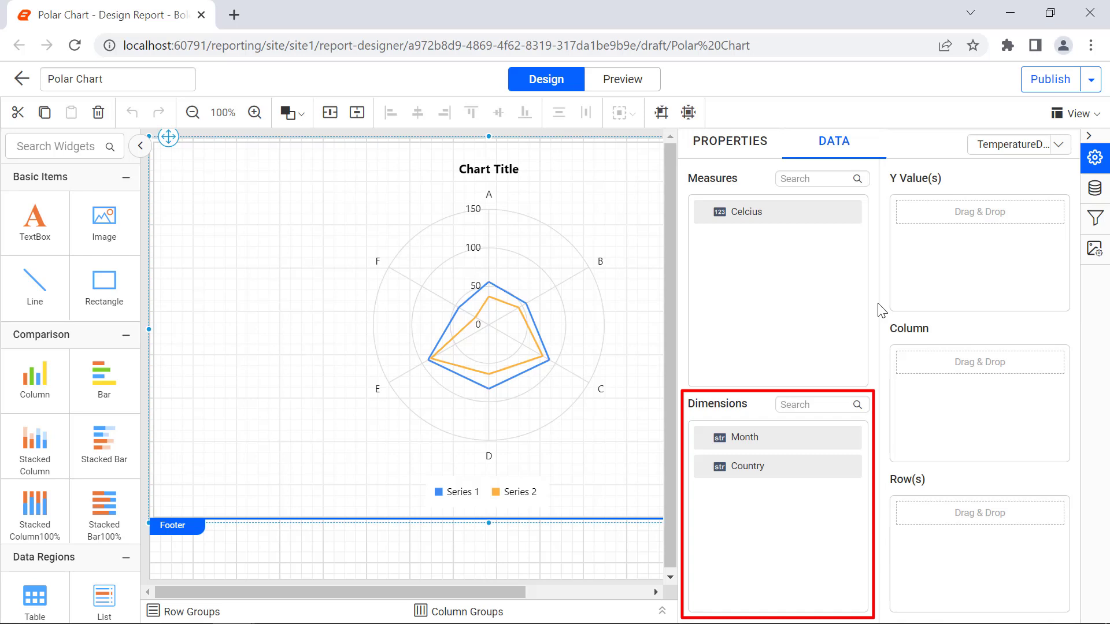
left_click_drag(826, 211, 905, 215)
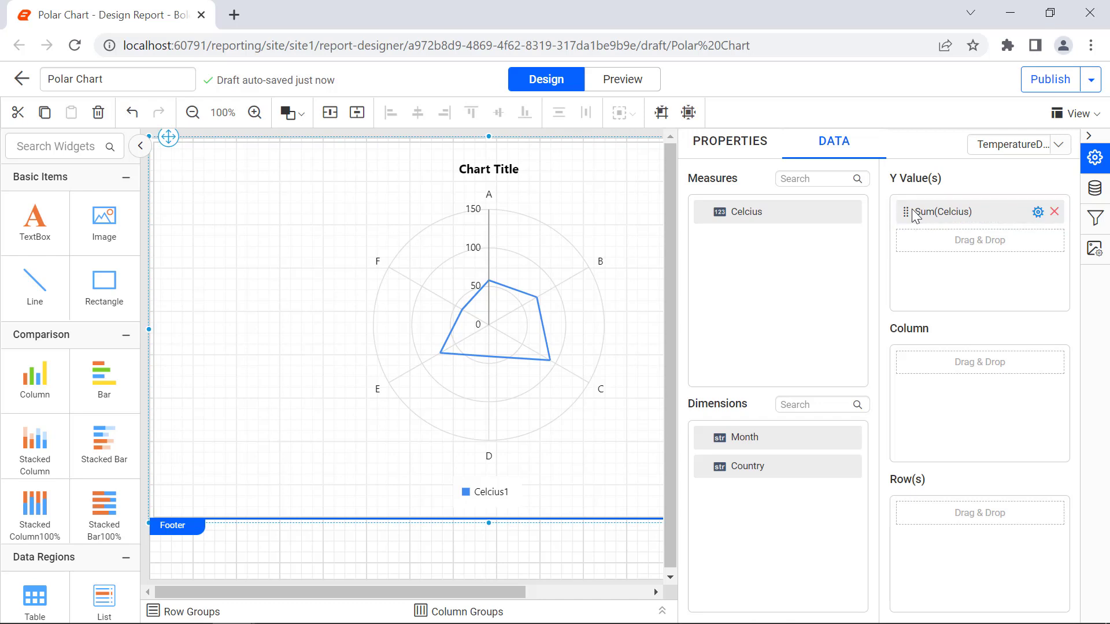
- Examine the aggregate and expression options of the Celcius Y value, and preview the report before returning to the design
left_click(1037, 213)
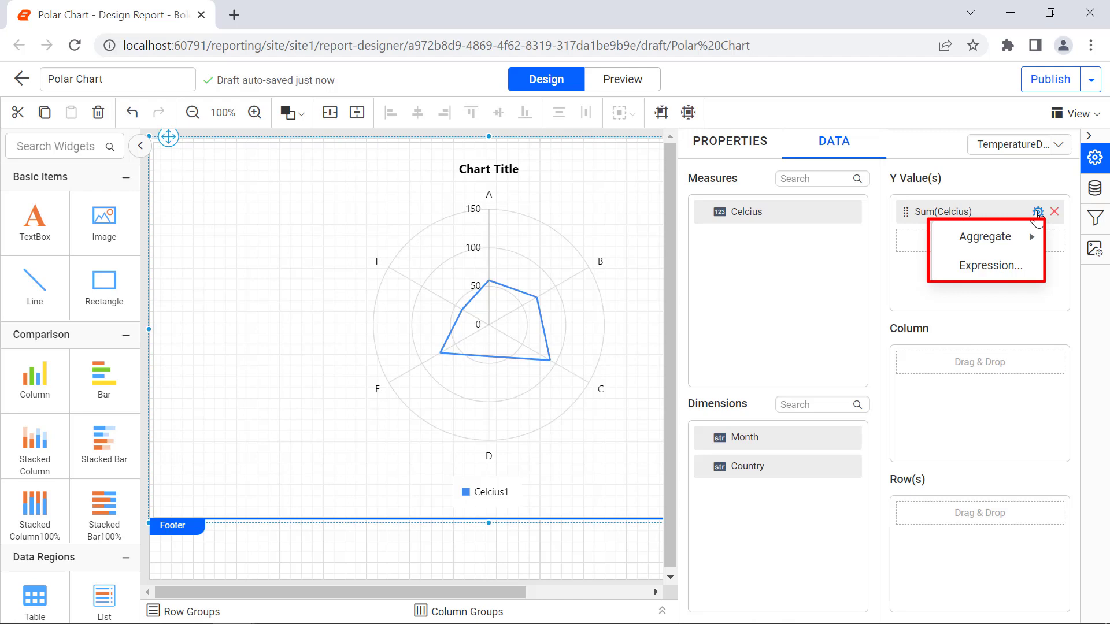
mouse_move(1032, 238)
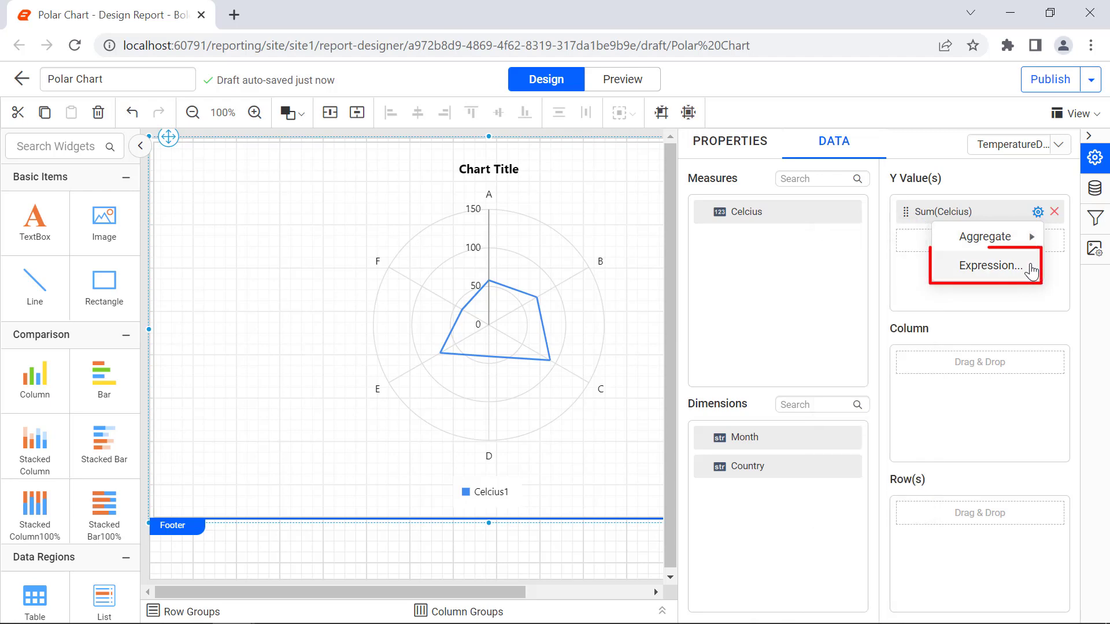
left_click(1031, 269)
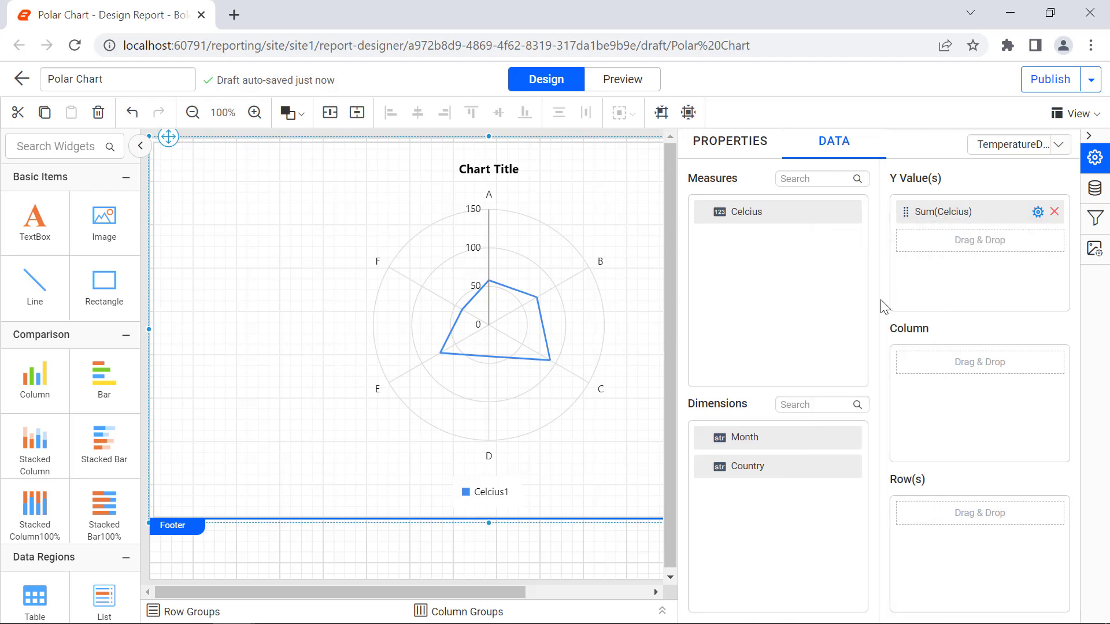
left_click(629, 91)
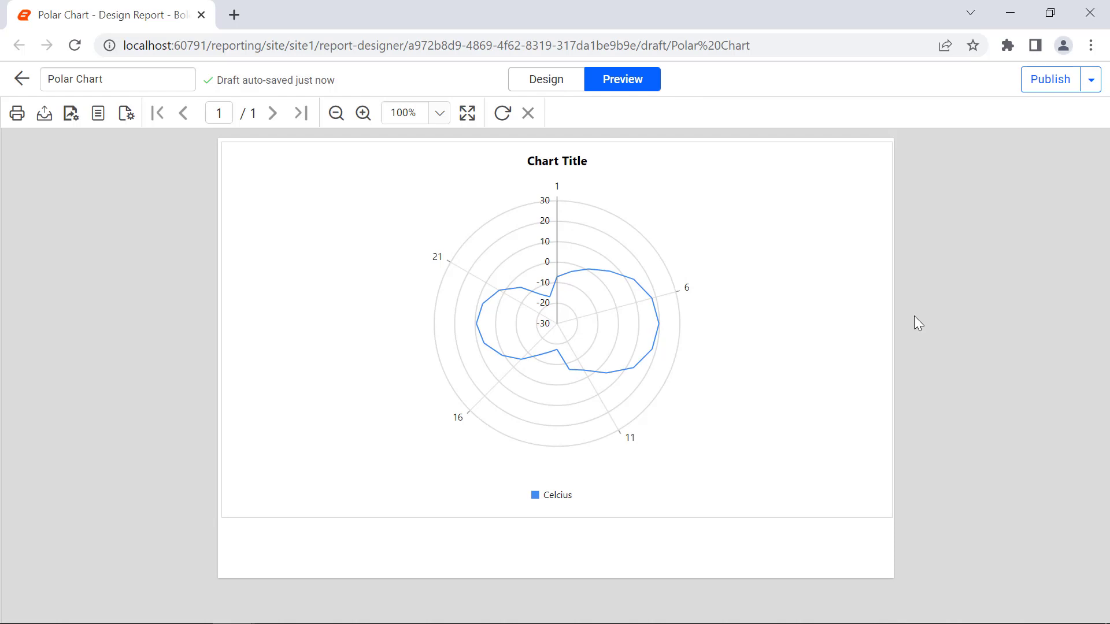
left_click(559, 85)
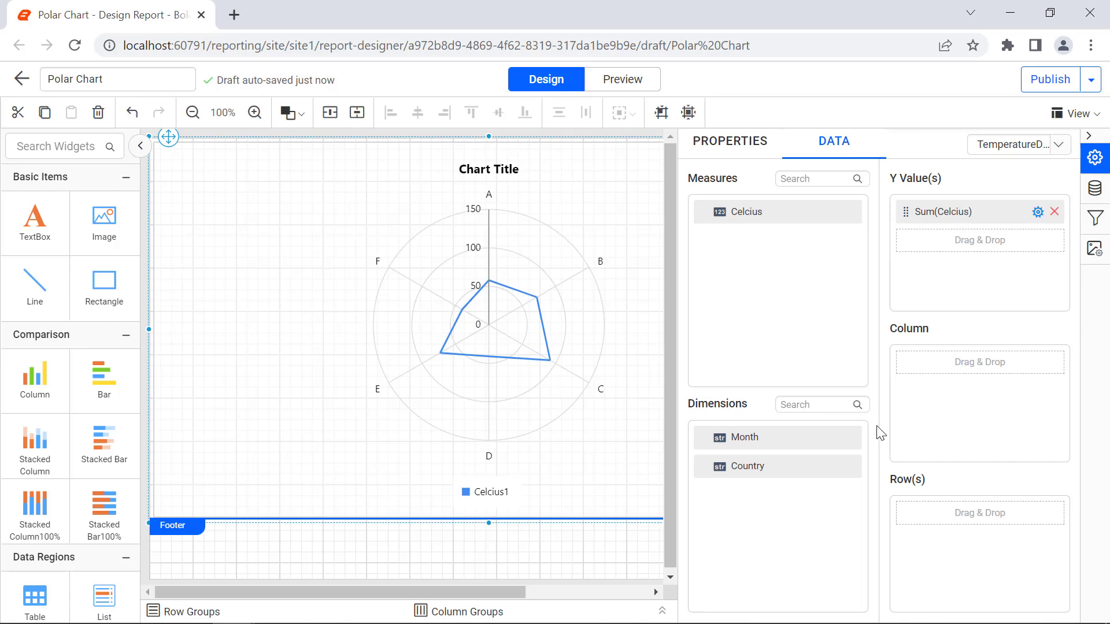
- Assign the Month dimension to the chart's Column section and check the result in the report preview
left_click_drag(864, 437, 925, 362)
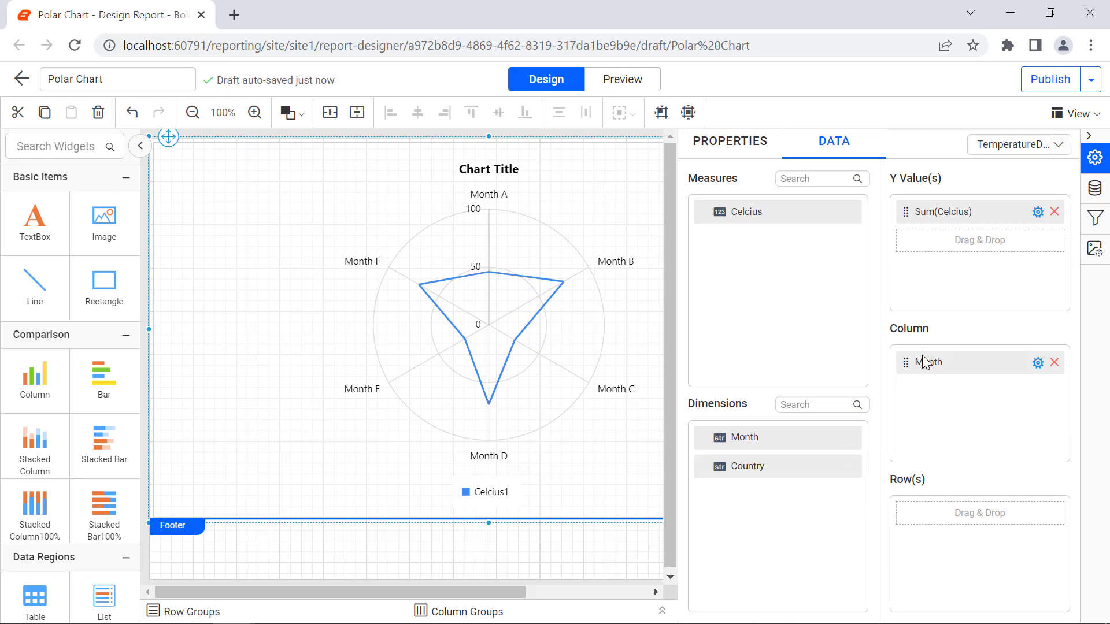
left_click(633, 88)
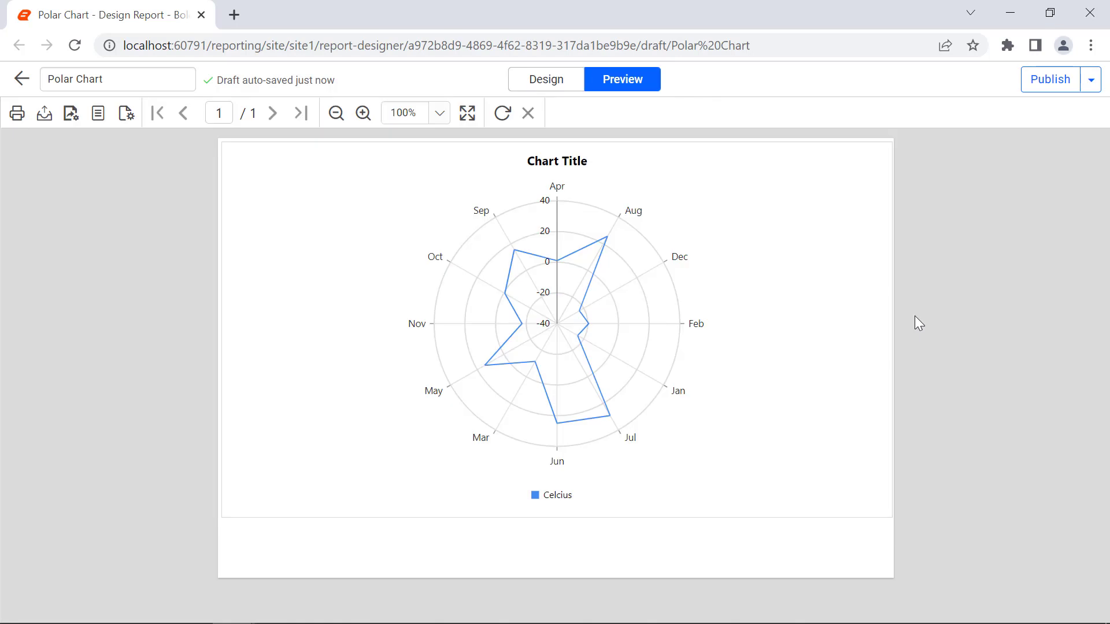
left_click(568, 88)
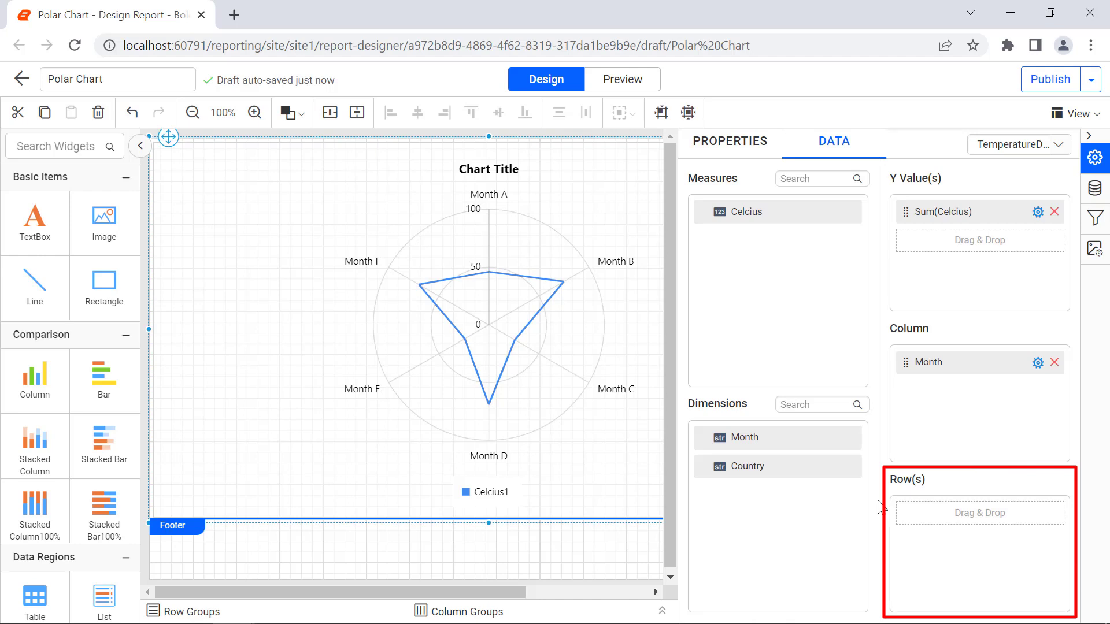
- Assign the Country dimension to the chart's Row(s) section and check the result in the report preview
left_click_drag(881, 507, 905, 509)
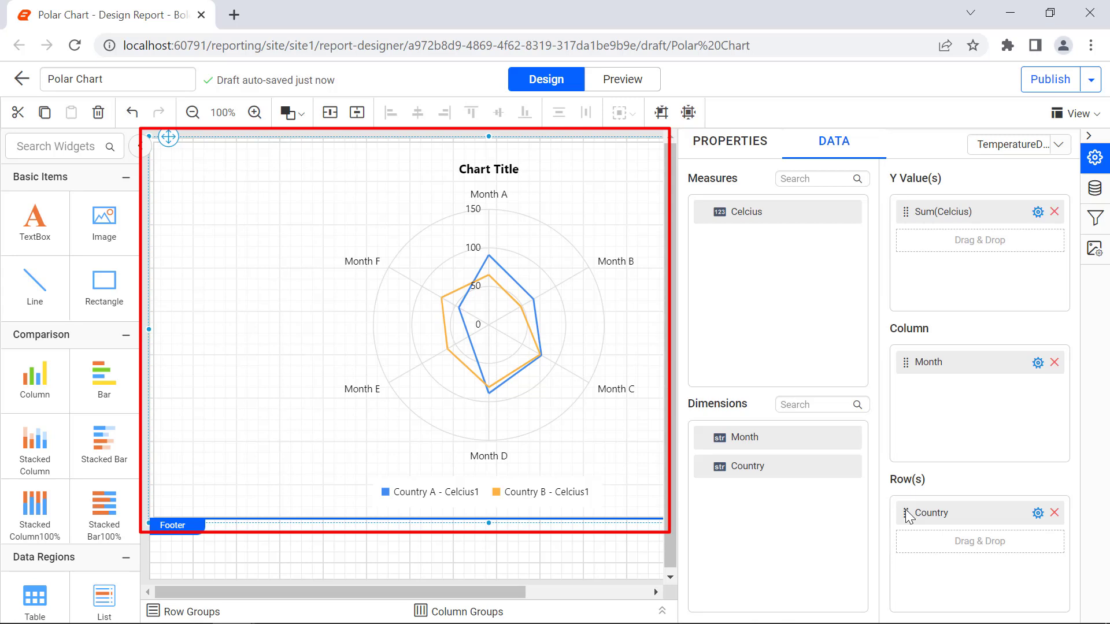
left_click(617, 93)
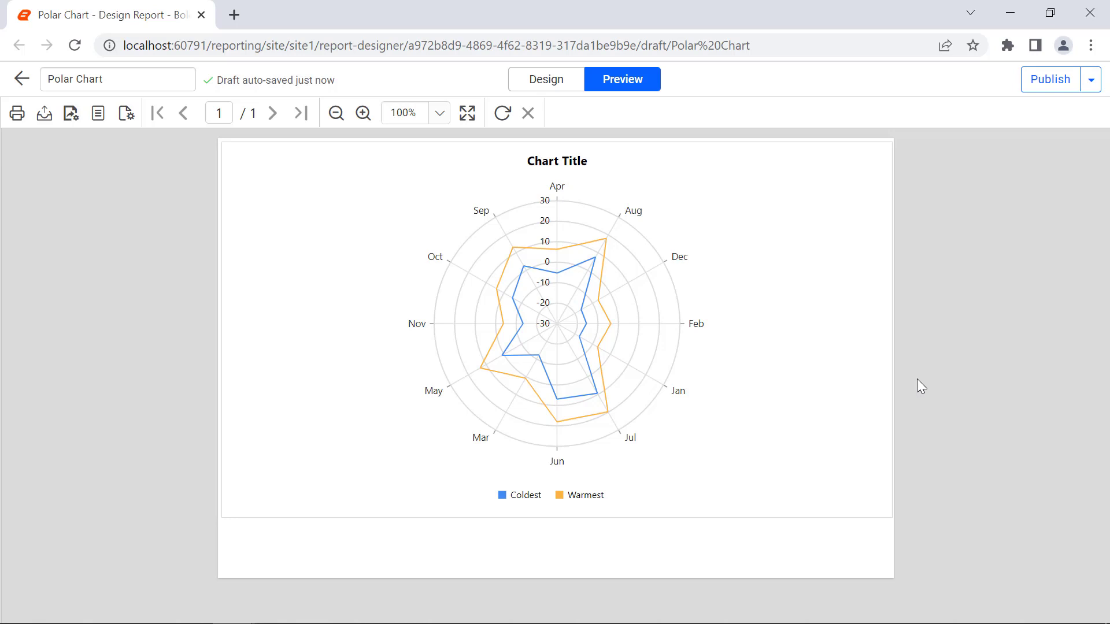
left_click(543, 91)
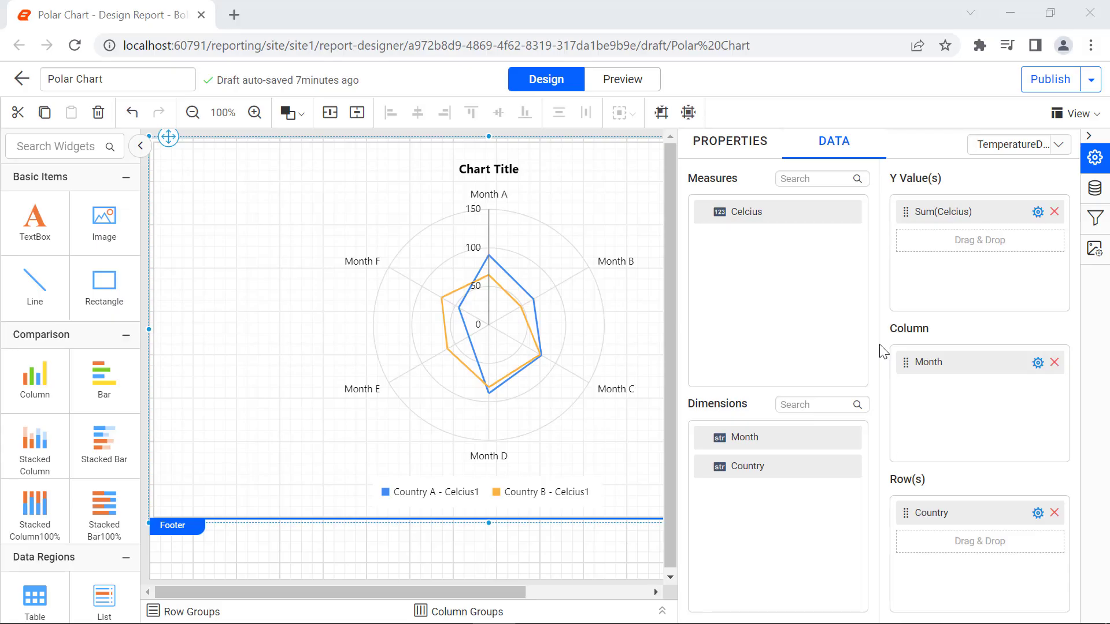
- Show markers on the Celcius1 series and set the marker size to 4 pixels
left_click(753, 159)
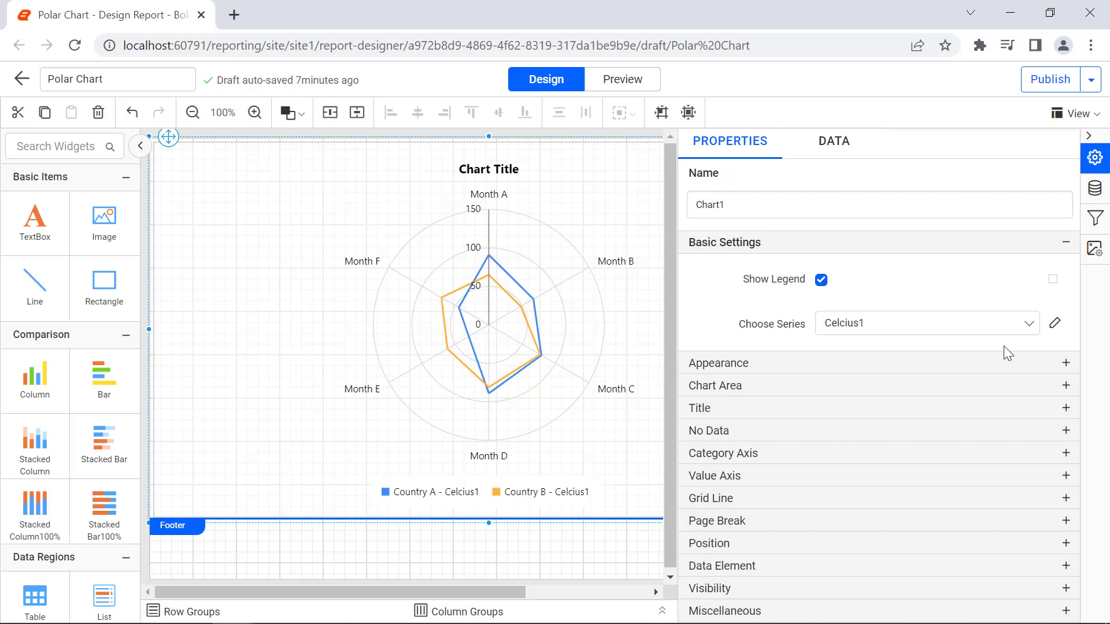
left_click(1054, 325)
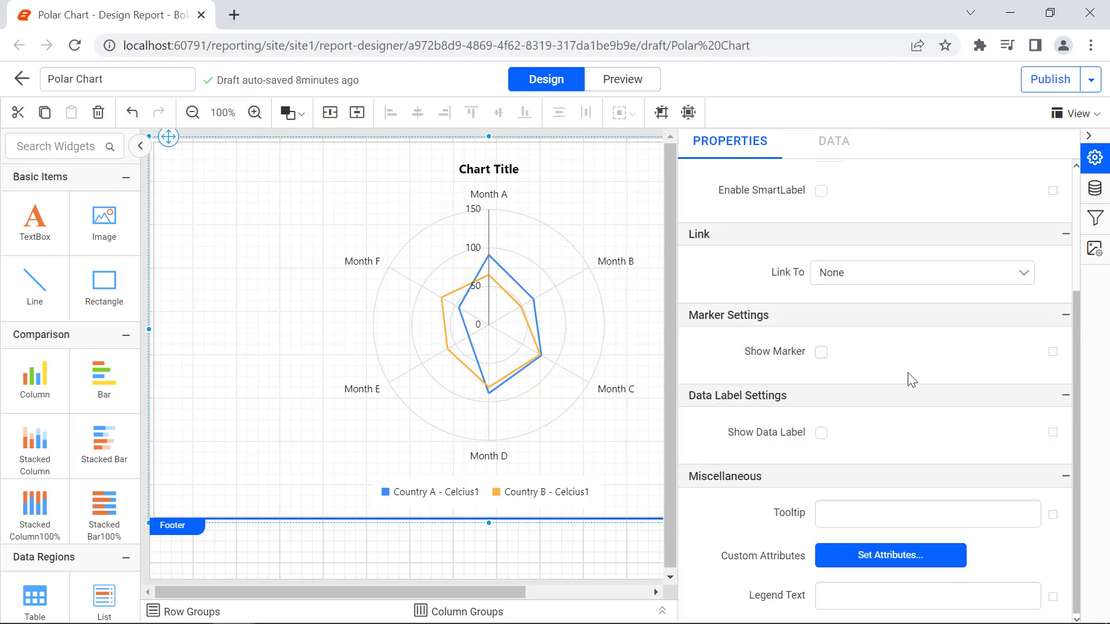
left_click(821, 353)
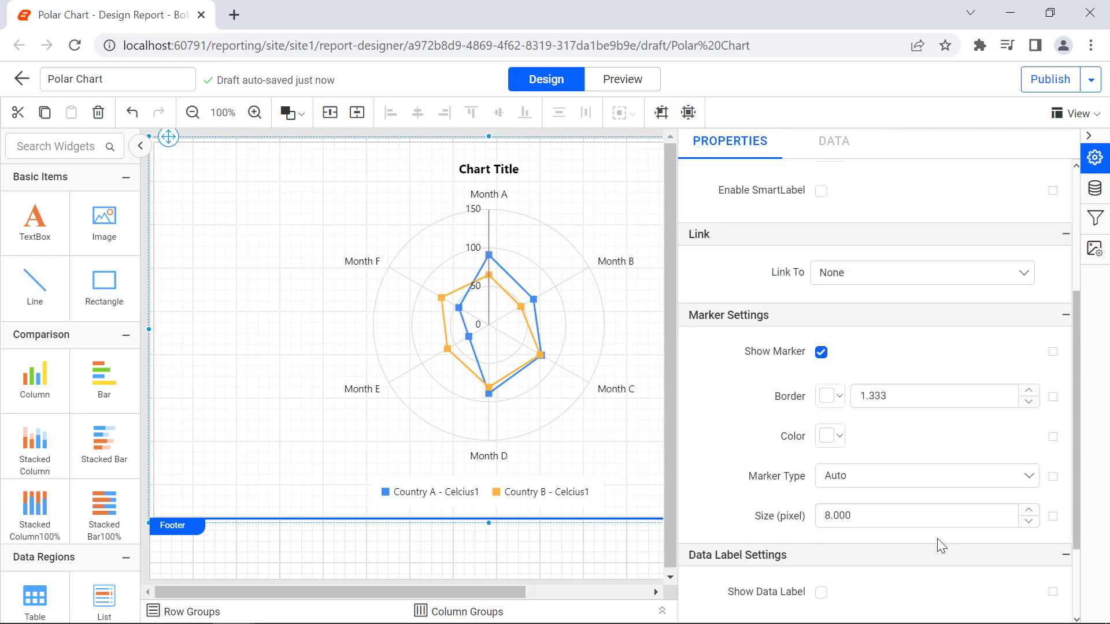
double_click(916, 522)
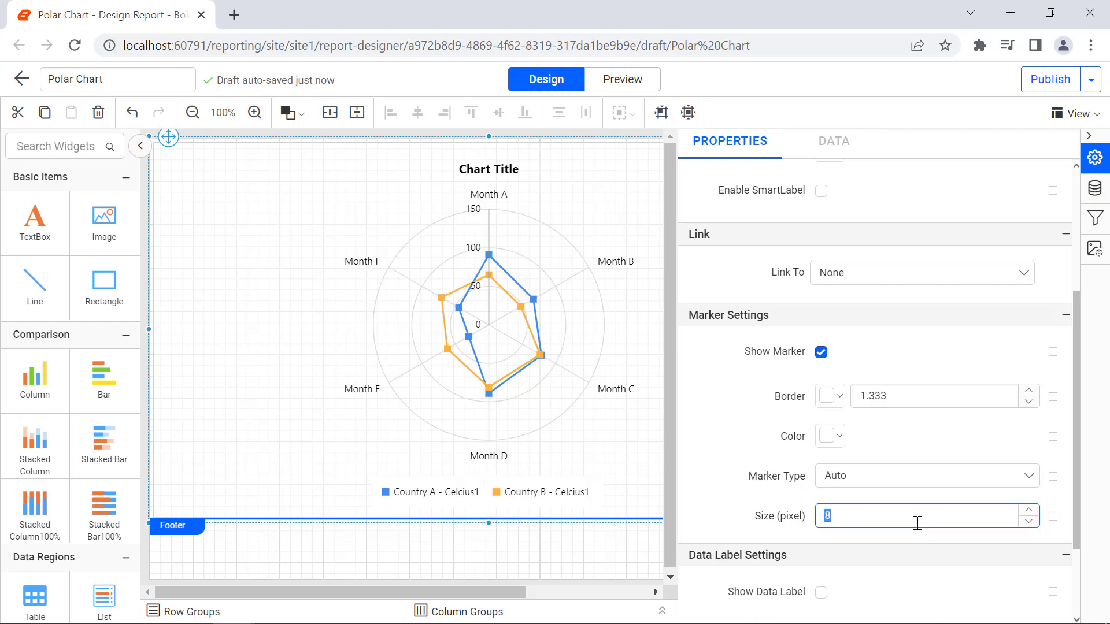
type("4")
left_click(921, 537)
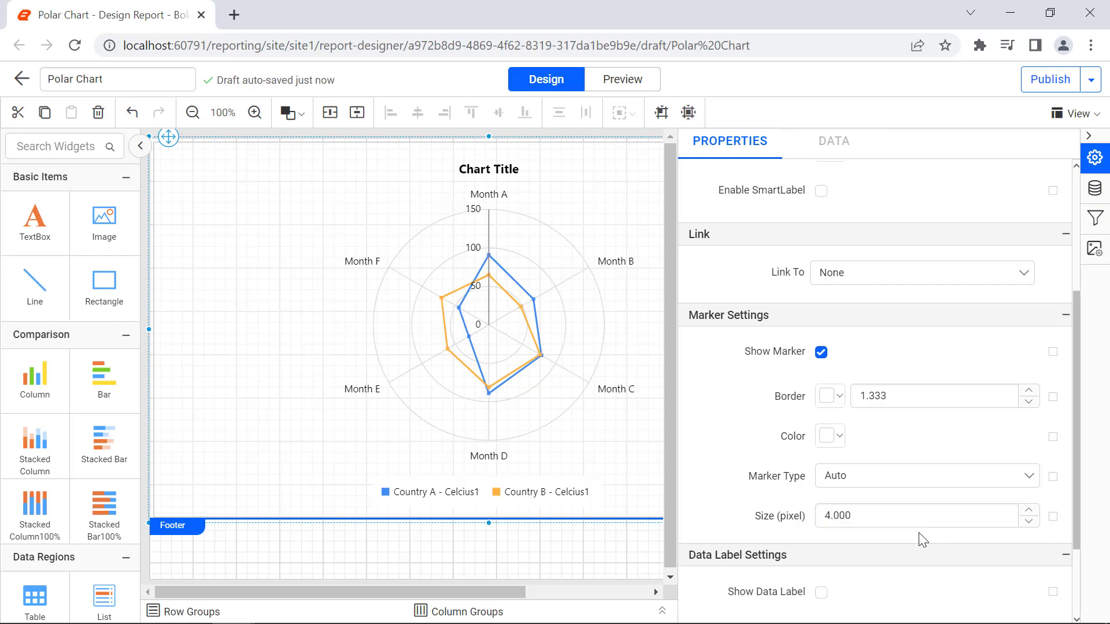
- Preview the report, inspect the tooltips of several data points and return to the design
left_click(638, 87)
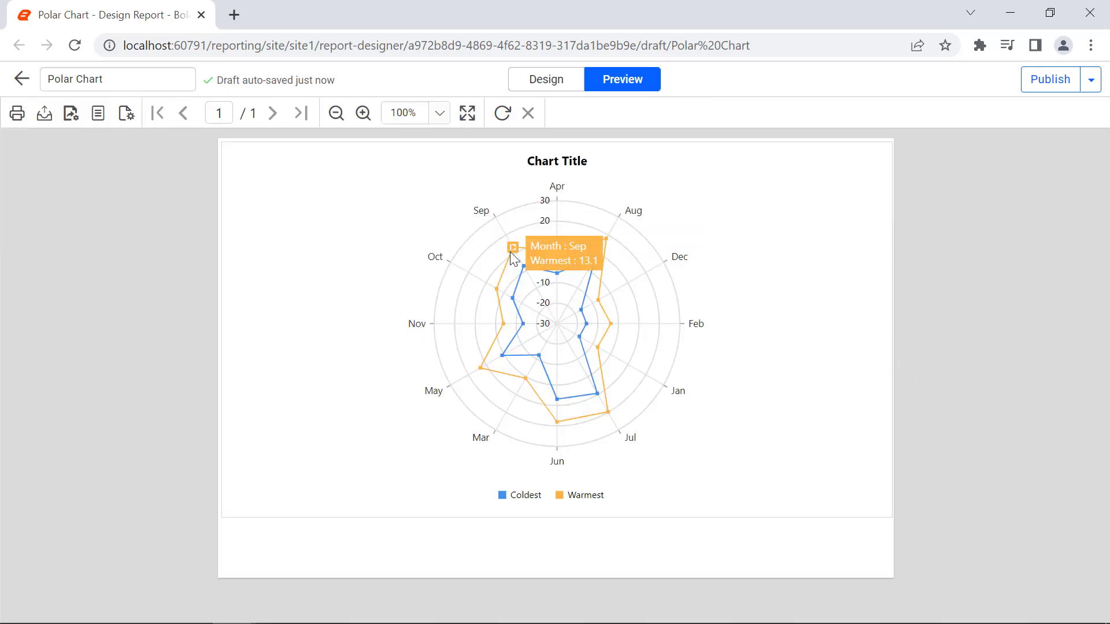
mouse_move(526, 266)
mouse_move(558, 274)
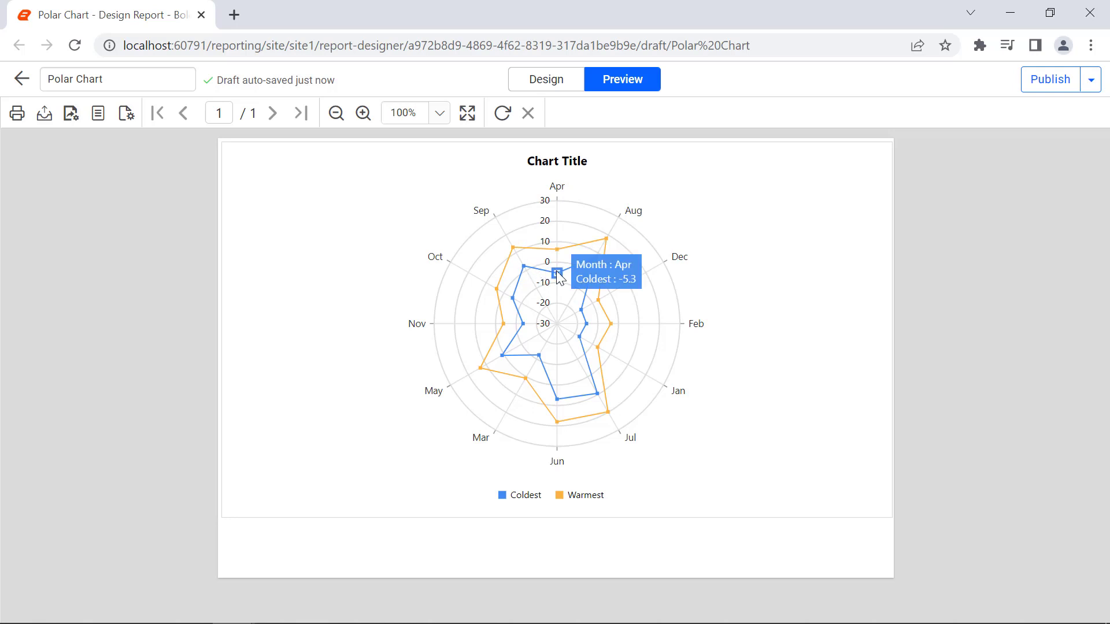
left_click(556, 86)
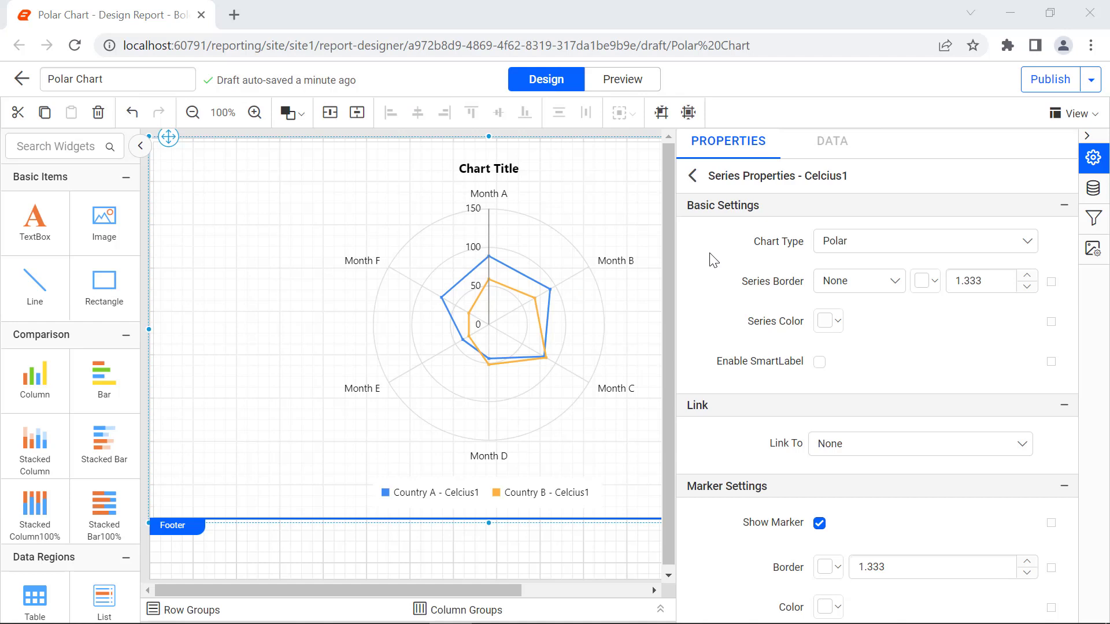
- Return to the chart's general properties and set the chart border to the Double style in black
left_click(692, 176)
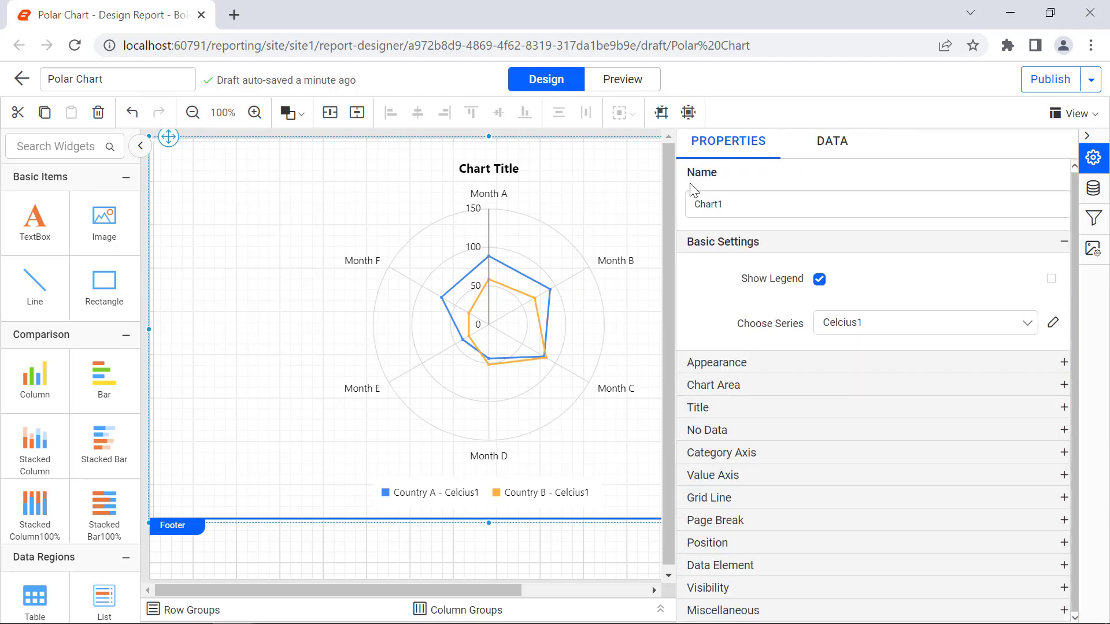
left_click(883, 361)
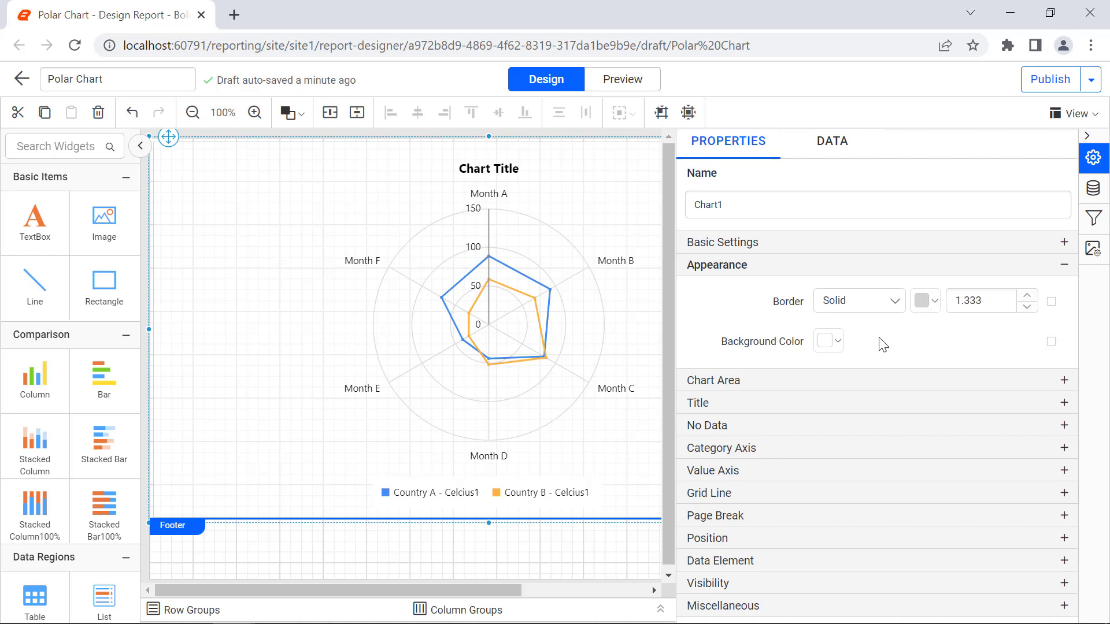
left_click(882, 307)
left_click(876, 373)
left_click(925, 301)
left_click(926, 451)
left_click(1015, 543)
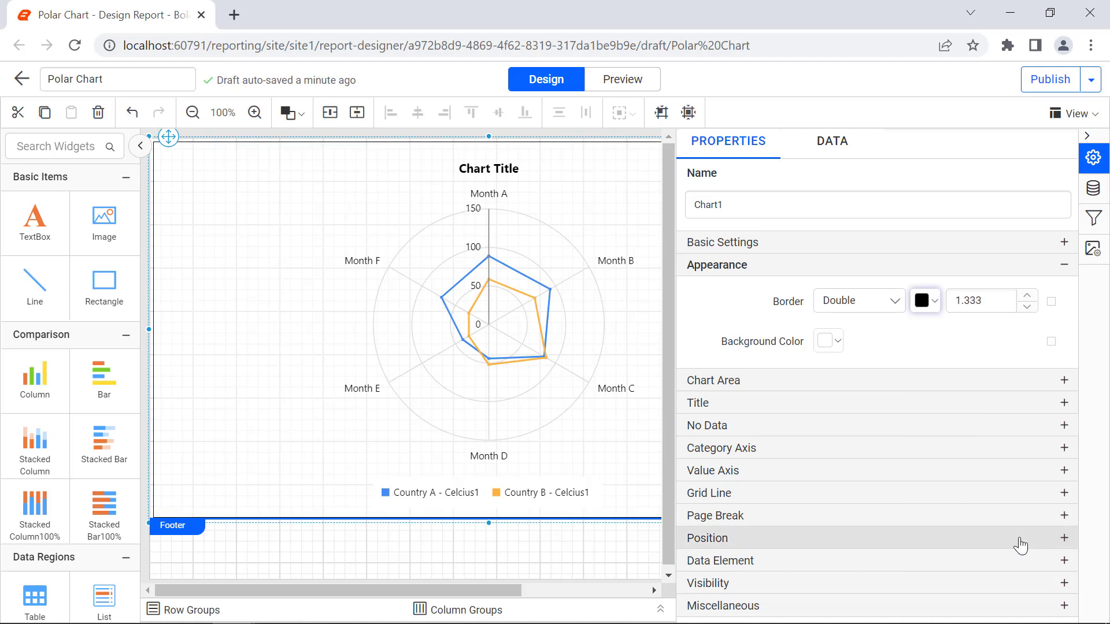
- Set the chart's border width to 1.833
left_click(989, 307)
left_click(989, 306)
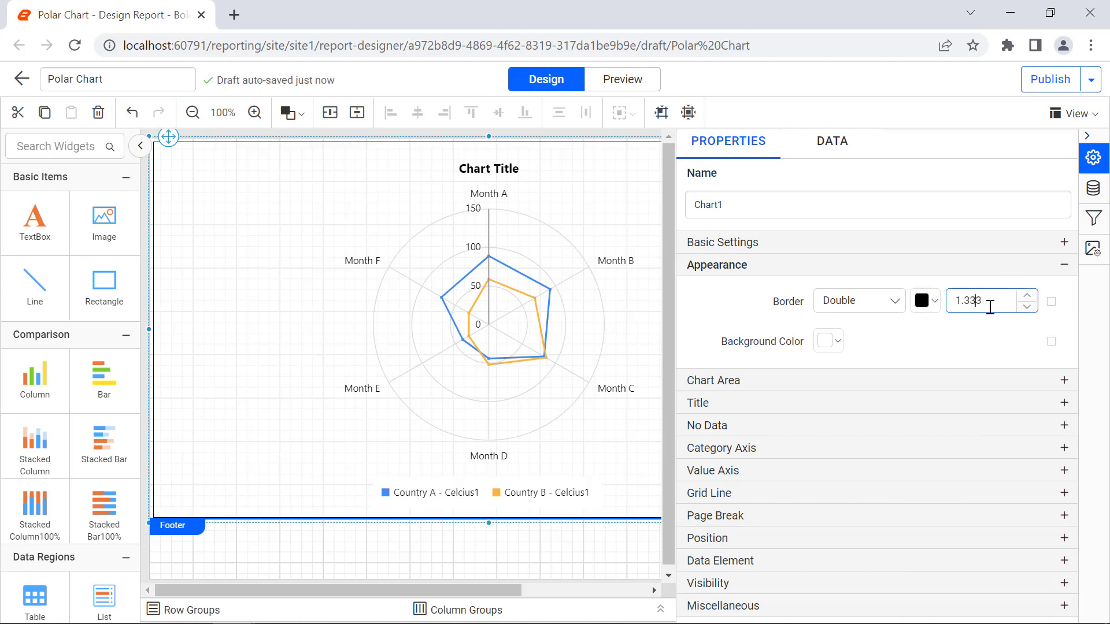
key("BackSpace")
type("8")
left_click(1007, 336)
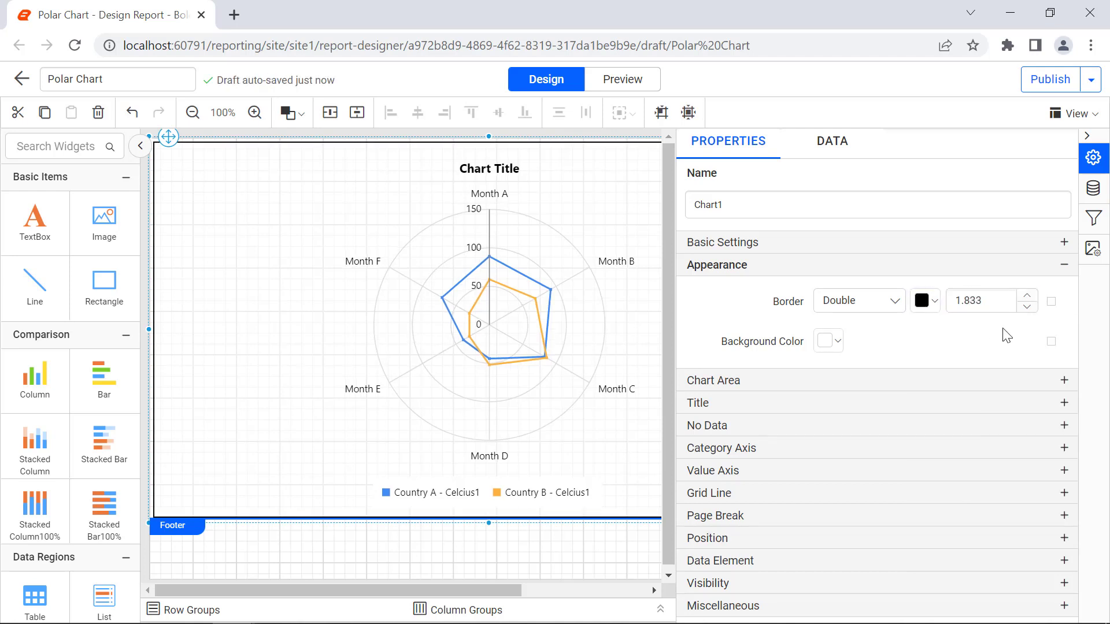
- Set the chart area's color palette to Fire
left_click(1015, 380)
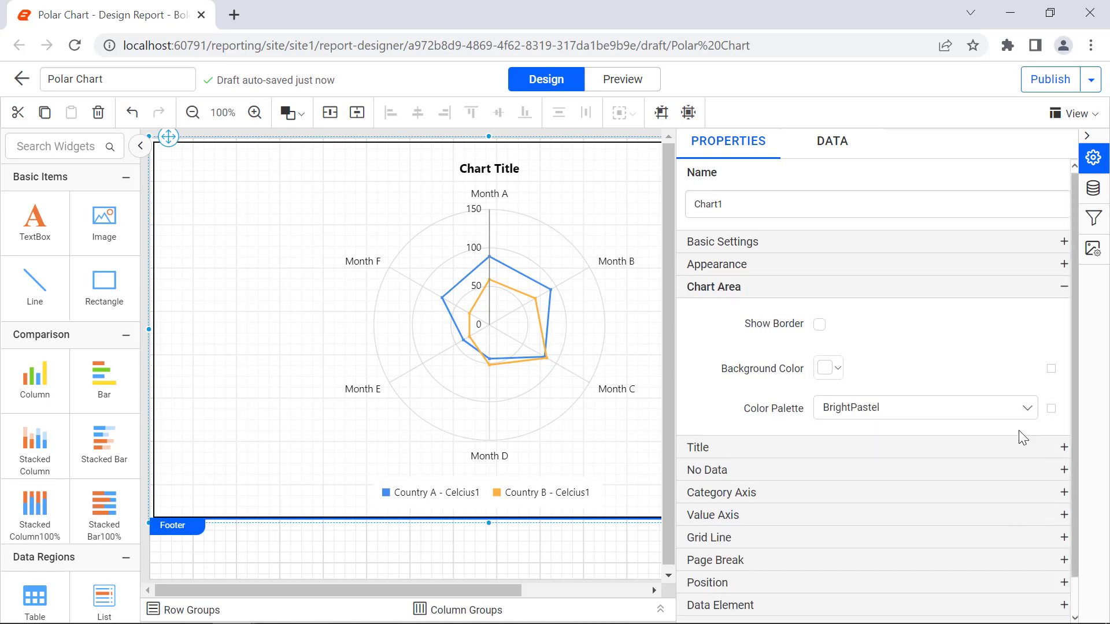
left_click(1022, 411)
left_click(1016, 435)
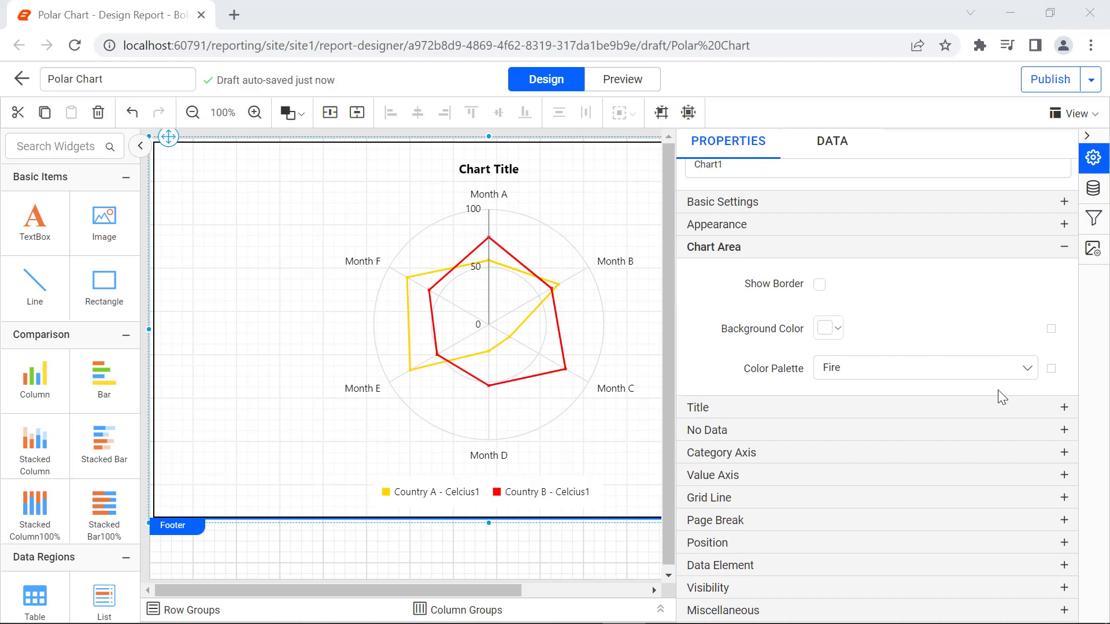
- Change the chart's title text to "Weather Statistics of Russia"
left_click(1002, 406)
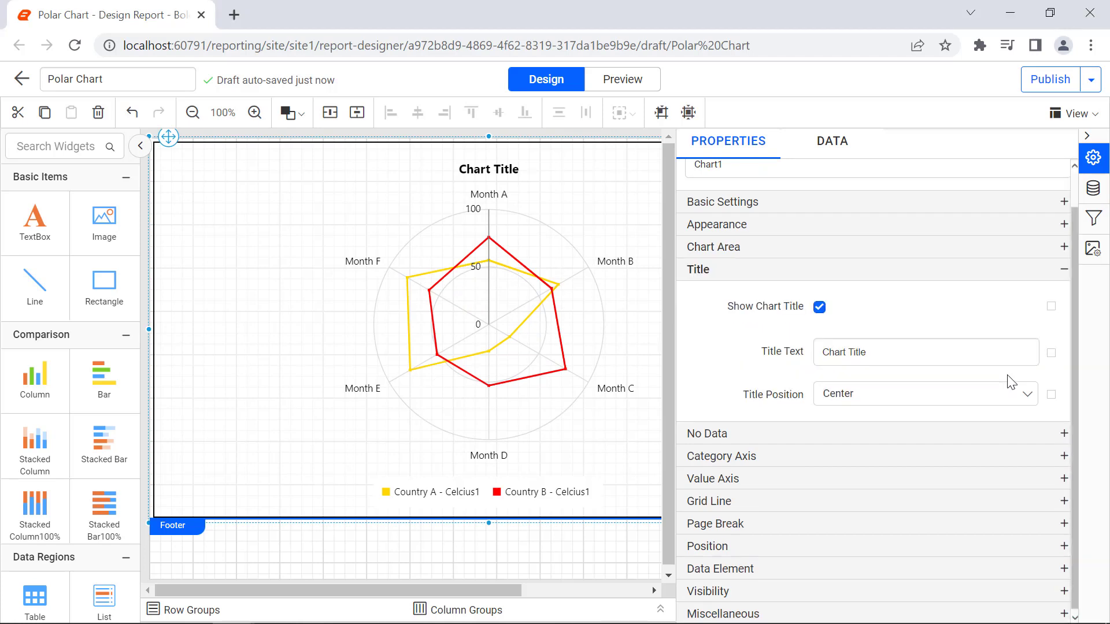
triple_click(993, 357)
type("Weather Statistics of Russia")
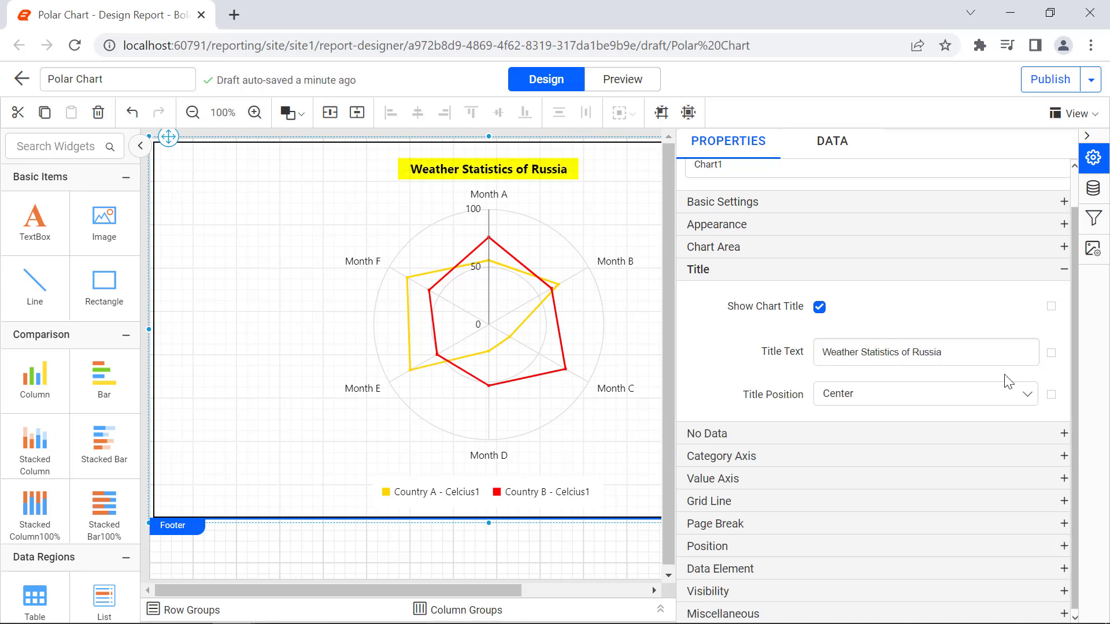
- Set the chart's no-data message to "No Data to Display"
left_click(1042, 434)
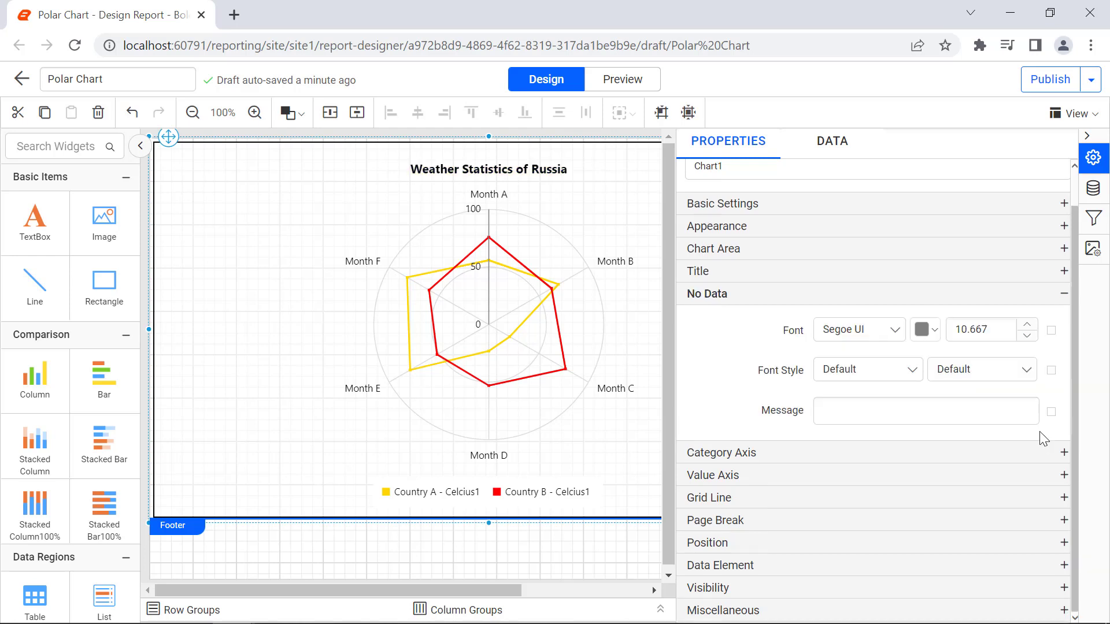
left_click(1016, 413)
type("No Data to Display")
left_click(1022, 434)
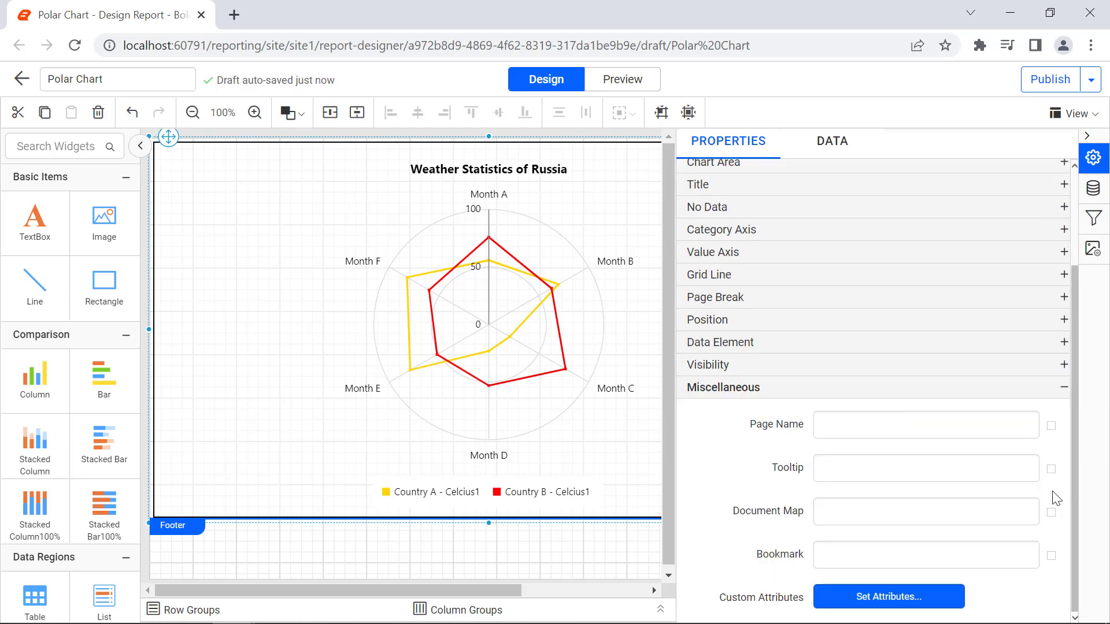
- Set the chart's tooltip to "Weather Statistics of Russia" and preview the report
left_click(1015, 468)
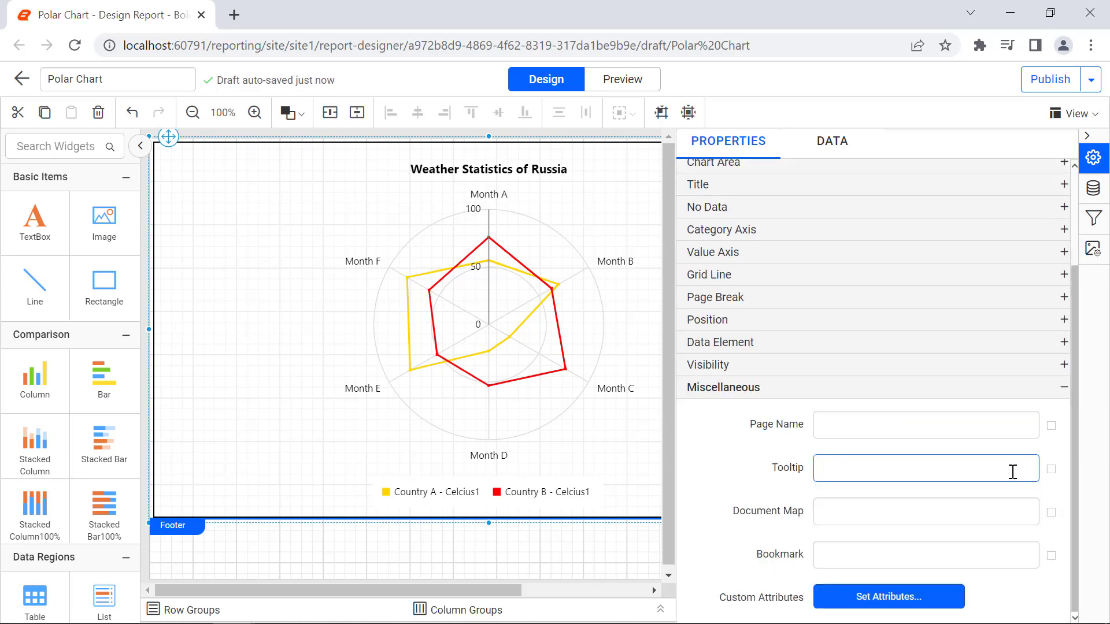
type("Weather Statistics of Russia")
left_click(1020, 491)
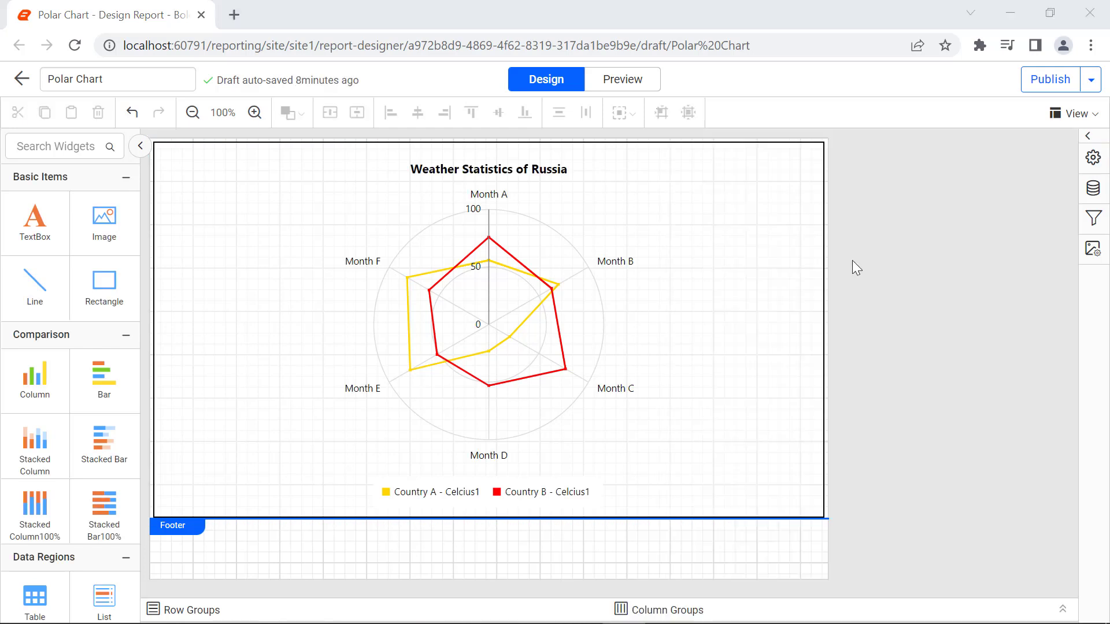
left_click(637, 87)
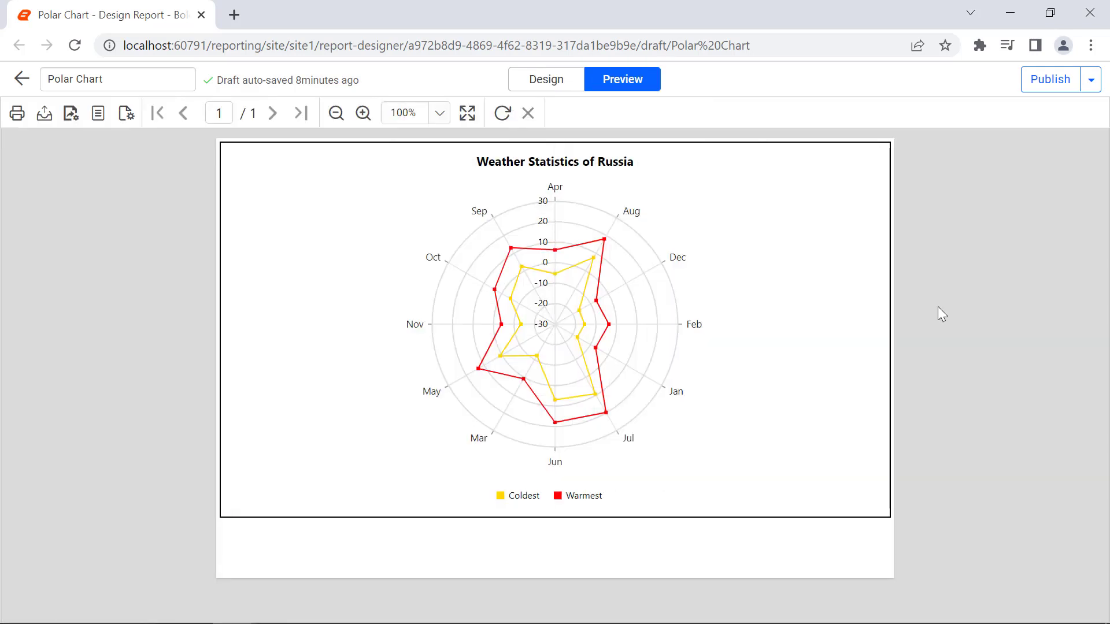